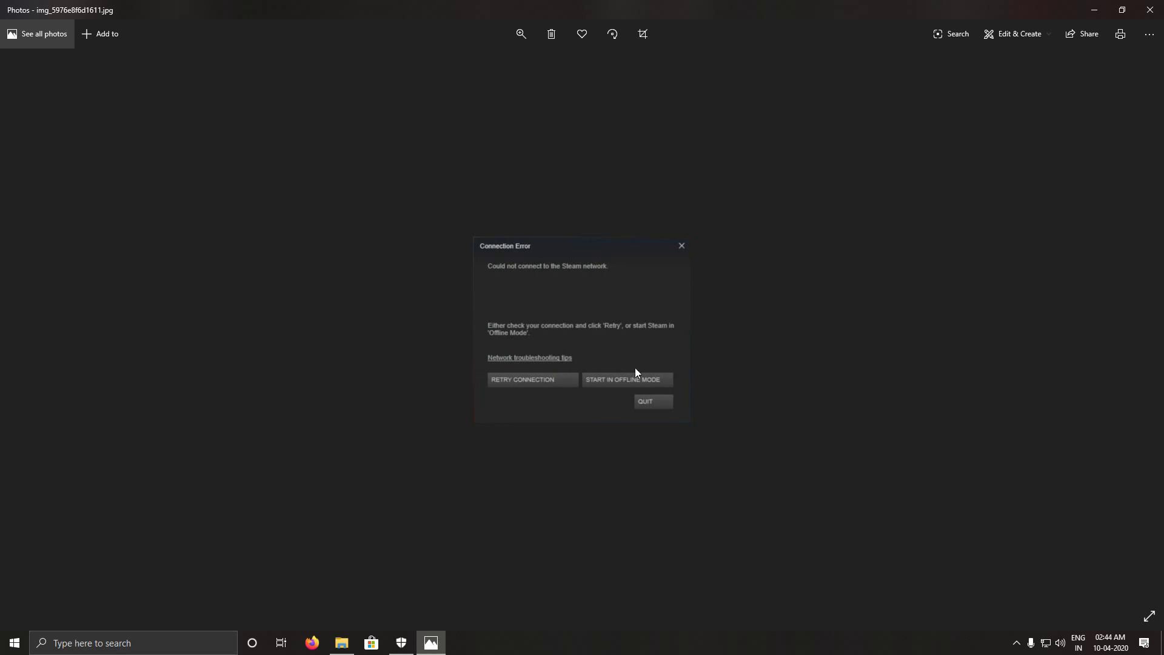
- Show the hidden notification-area icons over the Steam error screenshot, dismissing and reopening the flyout
{"action": "left_click", "coordinate": [1017, 643]}
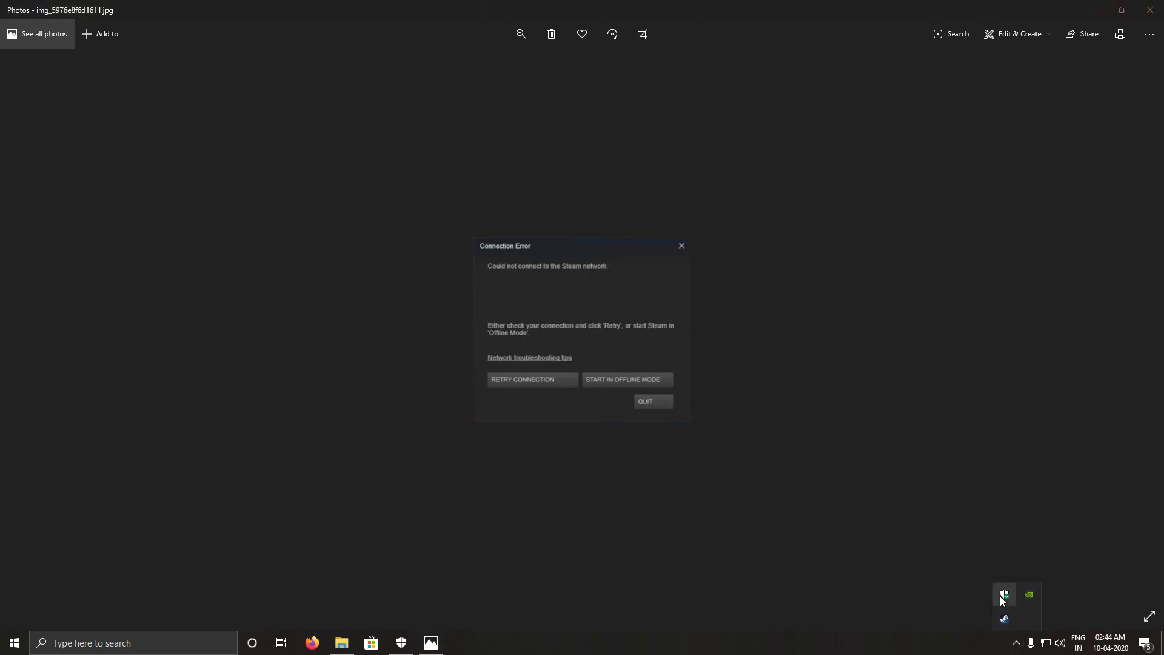
{"action": "left_click", "coordinate": [818, 515]}
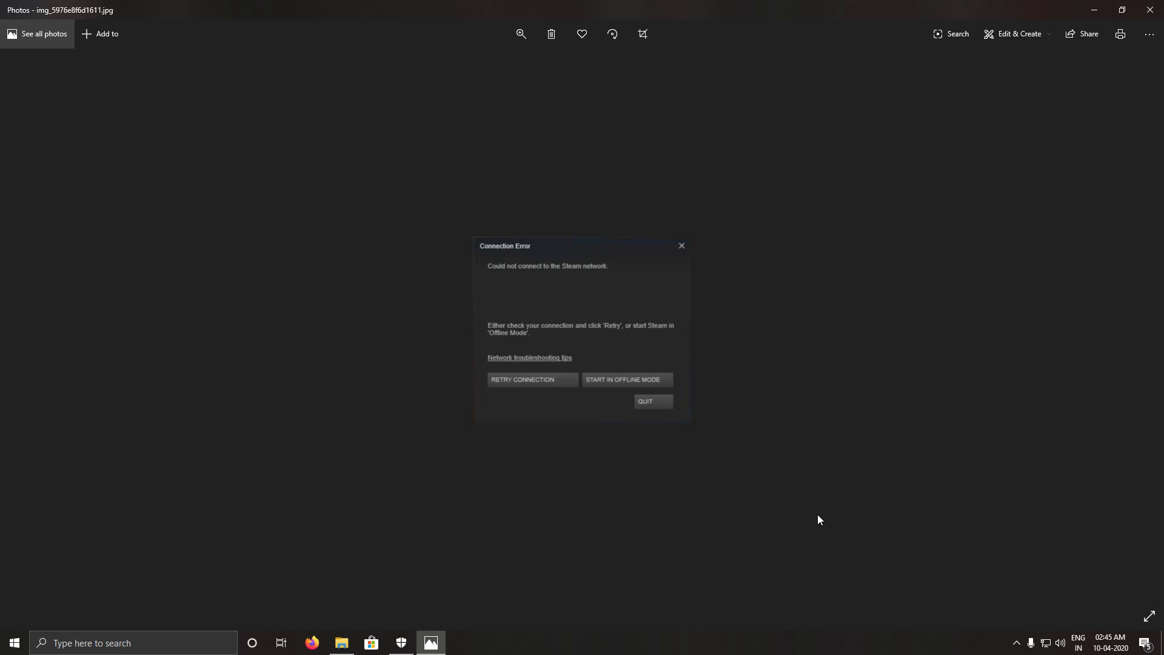
{"action": "left_click", "coordinate": [1017, 643]}
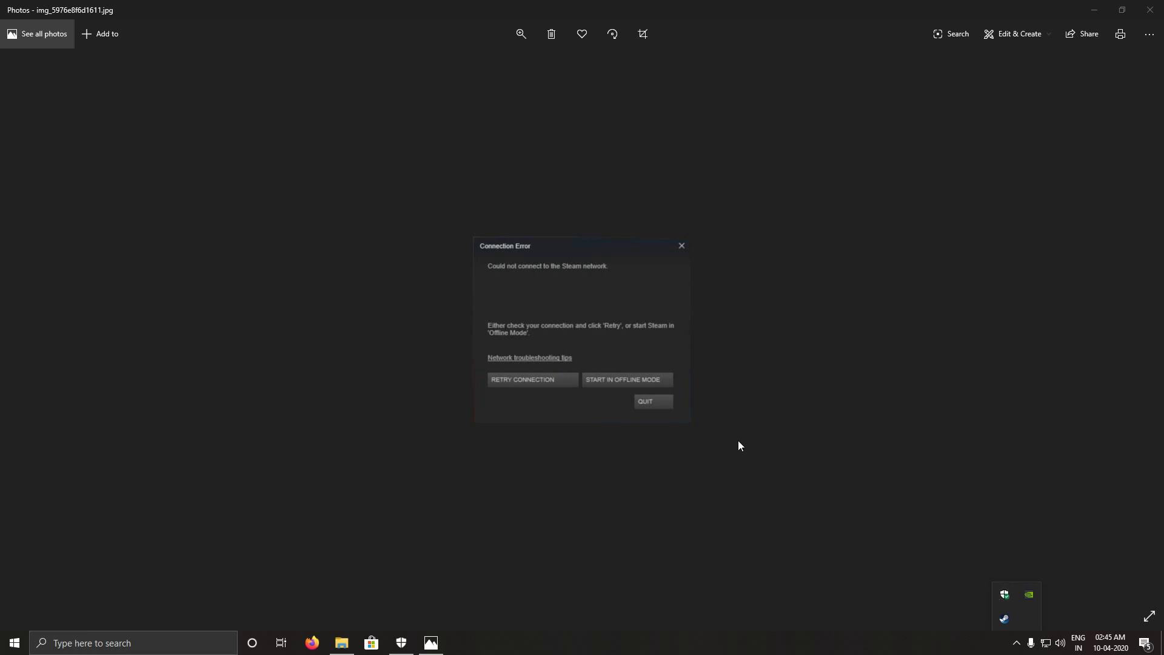
- Bring Windows Security's firewall page forward, collapse its navigation pane, and close the window
{"action": "left_click", "coordinate": [401, 643]}
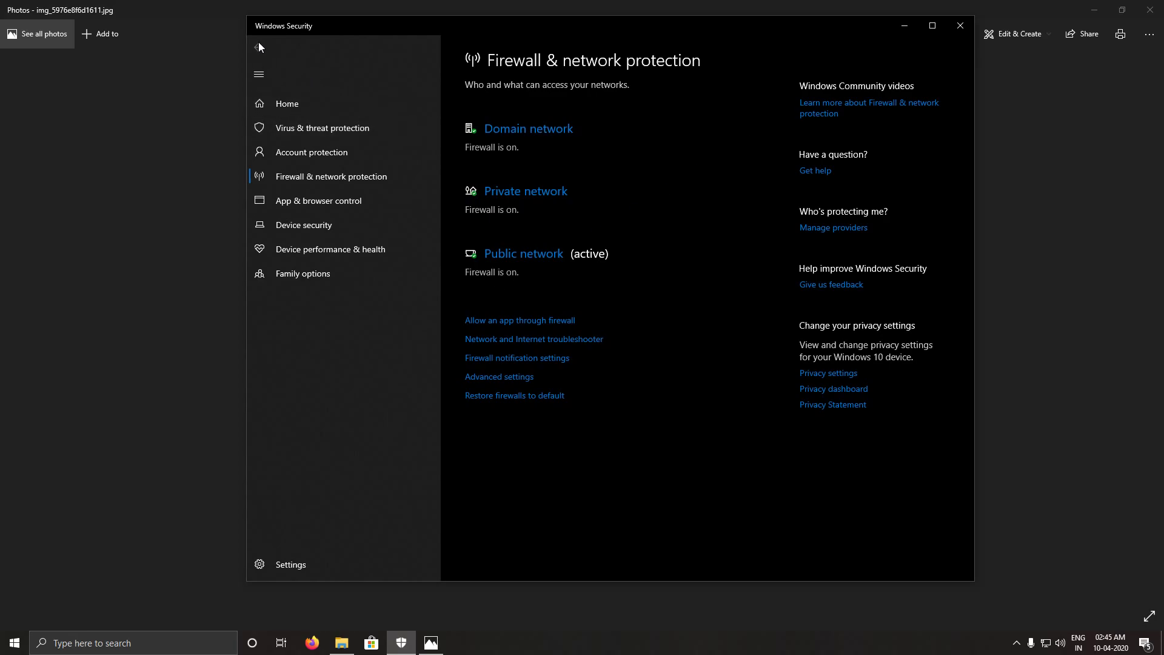
{"action": "left_click", "coordinate": [263, 77]}
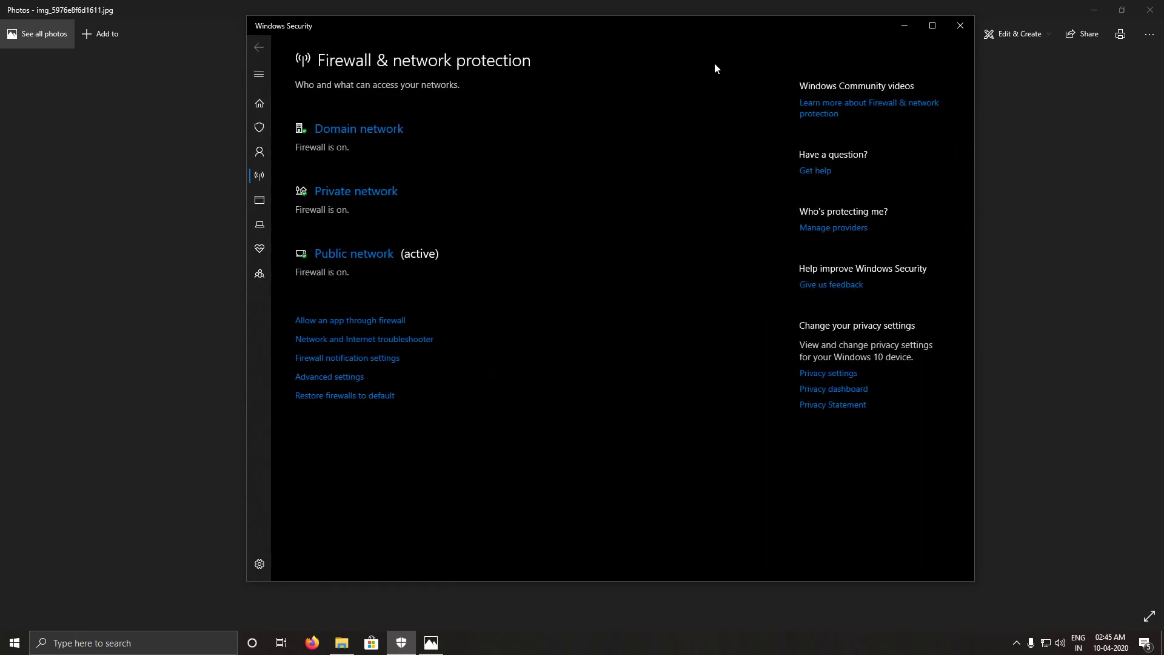
{"action": "left_click", "coordinate": [961, 26]}
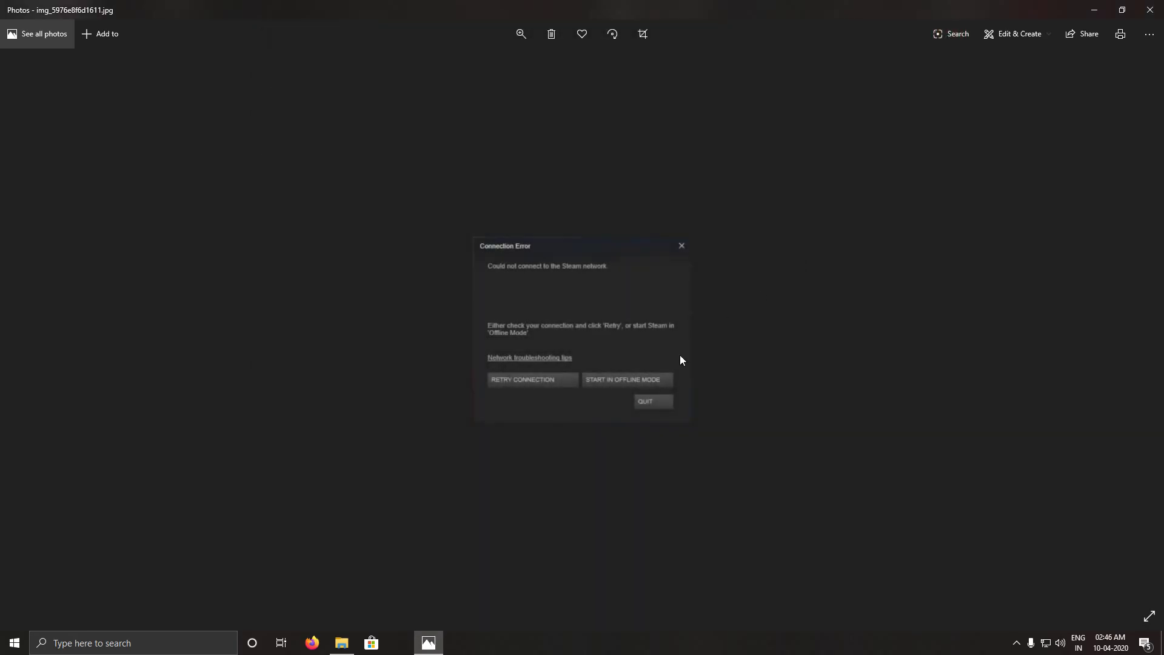
- Launch Settings from Start and go to Update & Security > Windows Security
{"action": "left_click", "coordinate": [15, 643]}
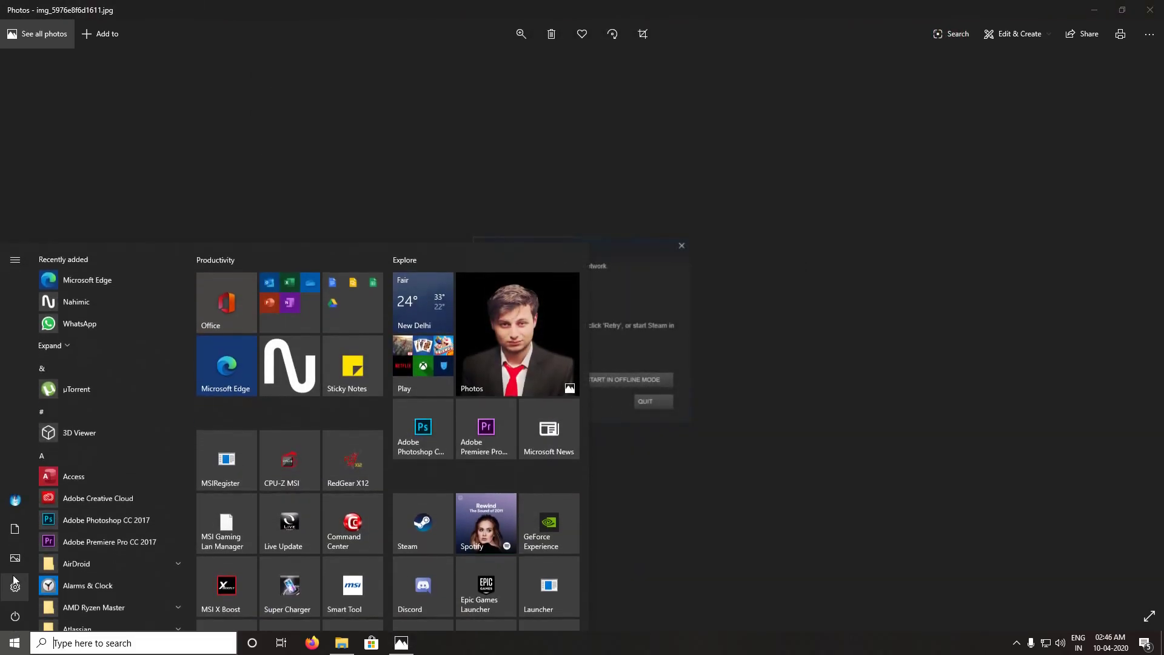
{"action": "left_click", "coordinate": [14, 587]}
{"action": "type", "text": "''''''''''''''''''''''''''''''''''''''''''''"}
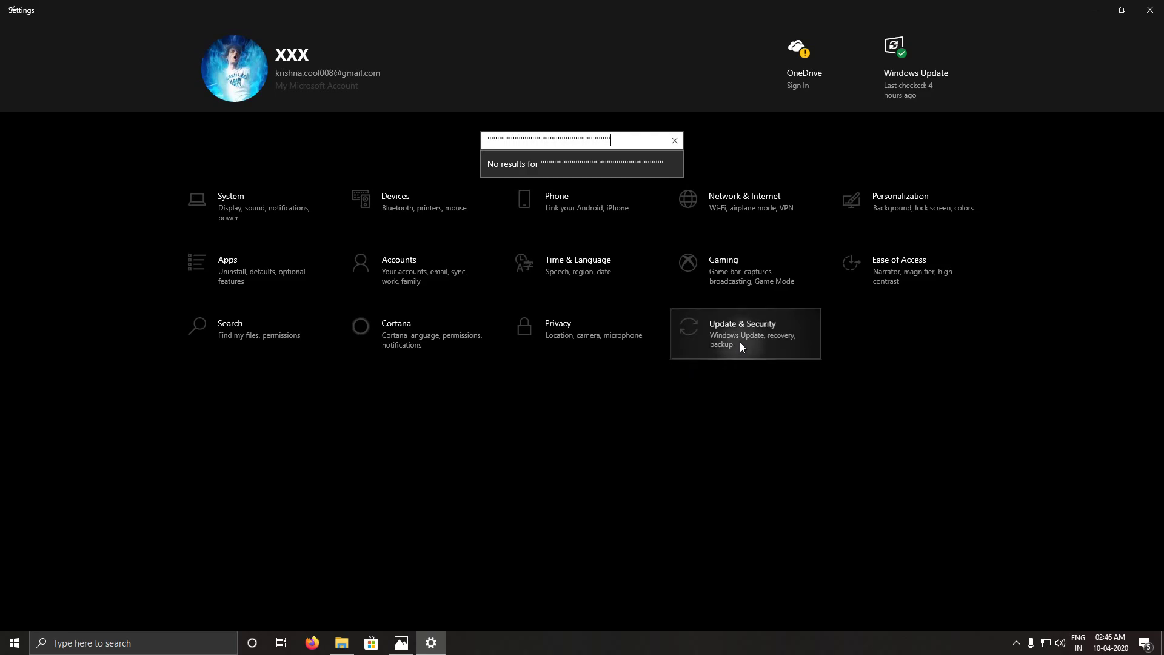
{"action": "left_click", "coordinate": [740, 342]}
{"action": "type", "text": "'''''''''''''''''''''''''''''''''''''''''''''''''''''''''''''''"}
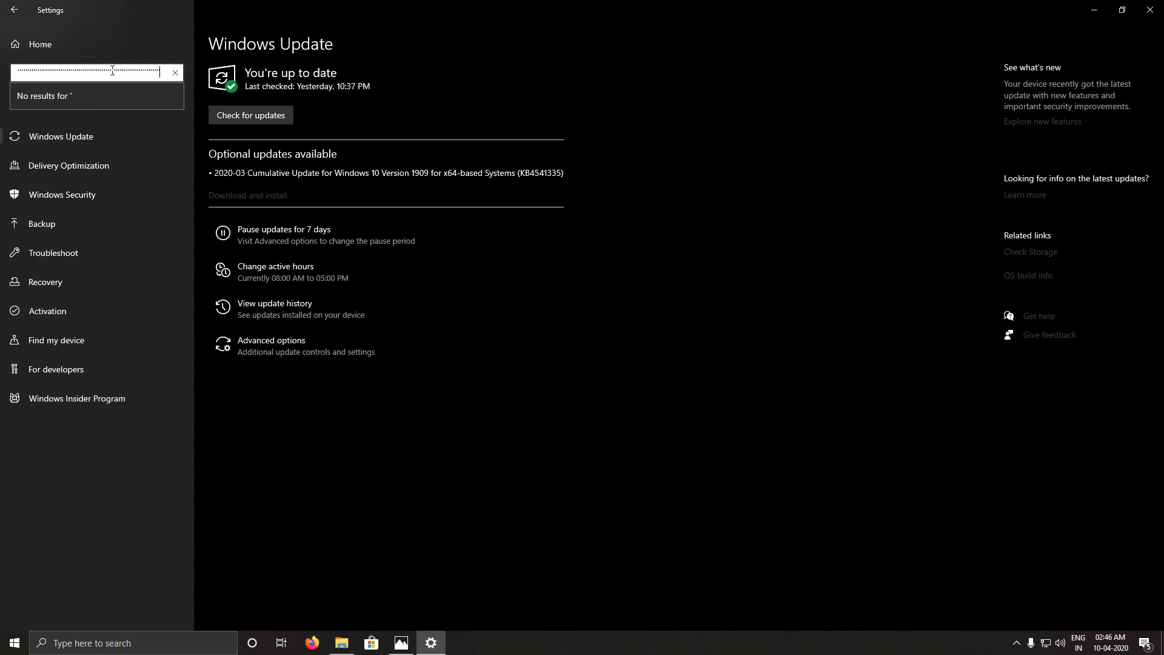
{"action": "left_click", "coordinate": [78, 199]}
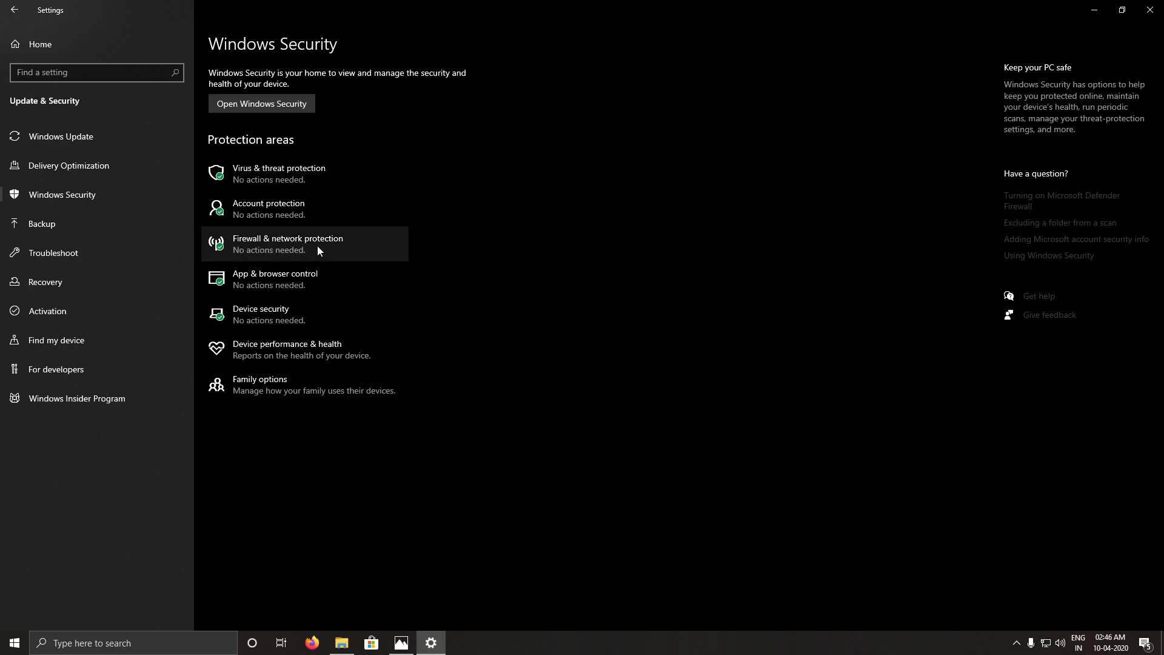
- Open Firewall & network protection, view the Domain network settings, then return to the overview
{"action": "left_click", "coordinate": [302, 246]}
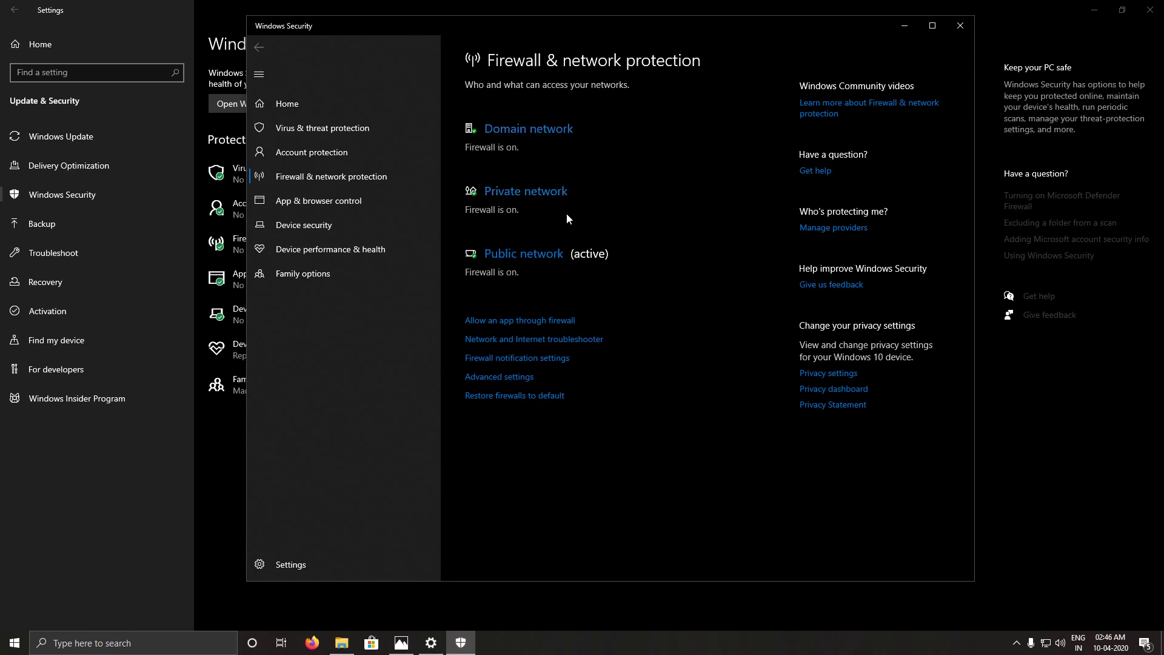
{"action": "left_click", "coordinate": [520, 128]}
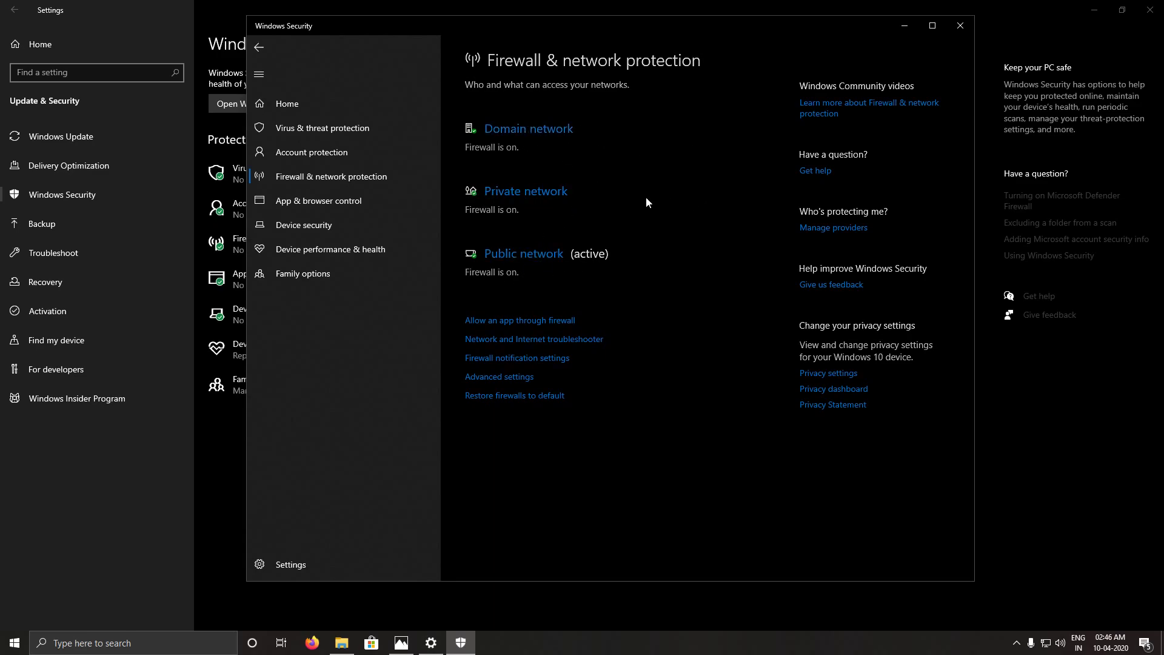
{"action": "left_click", "coordinate": [255, 48]}
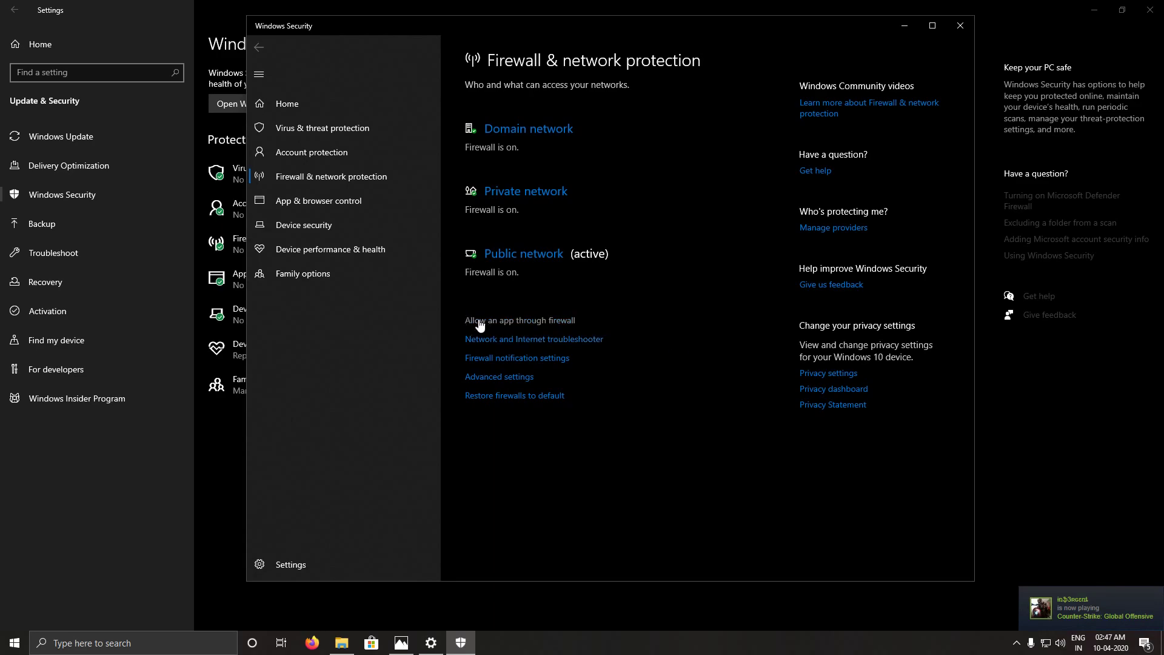
- Open 'Allow an app through firewall' and scroll to the Steam, Steam Client Bootstrapper and Steam Web Helper entries
{"action": "left_click", "coordinate": [559, 326]}
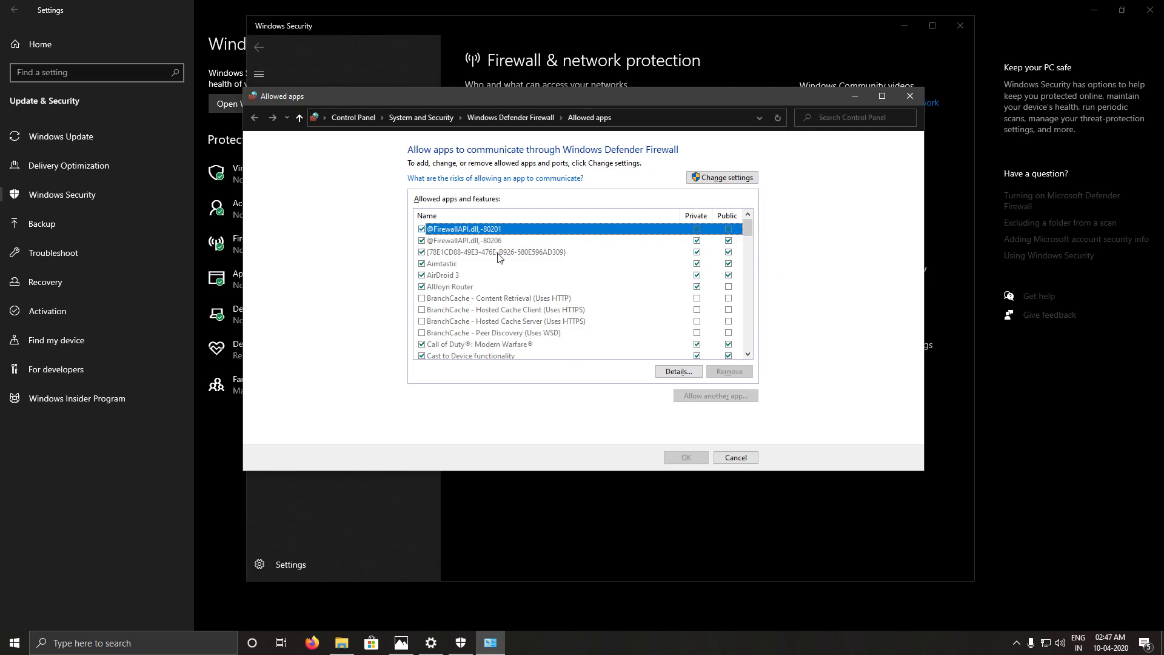
{"action": "left_click_drag", "start_coordinate": [748, 231], "coordinate": [747, 262]}
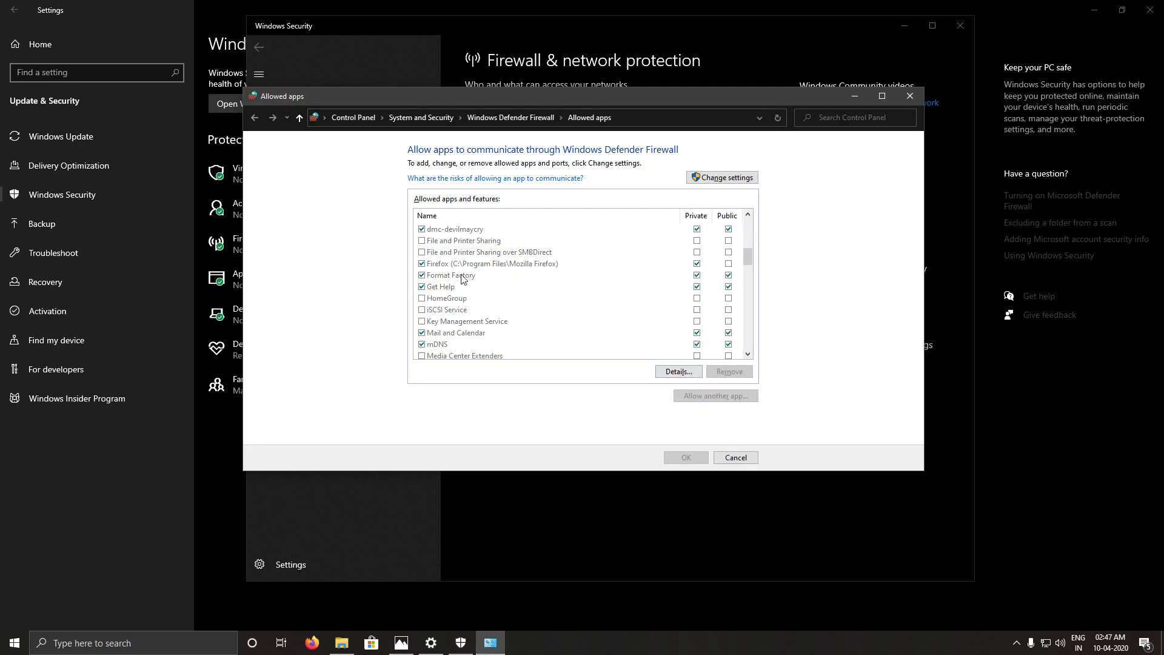
{"action": "left_click_drag", "start_coordinate": [748, 263], "coordinate": [748, 317]}
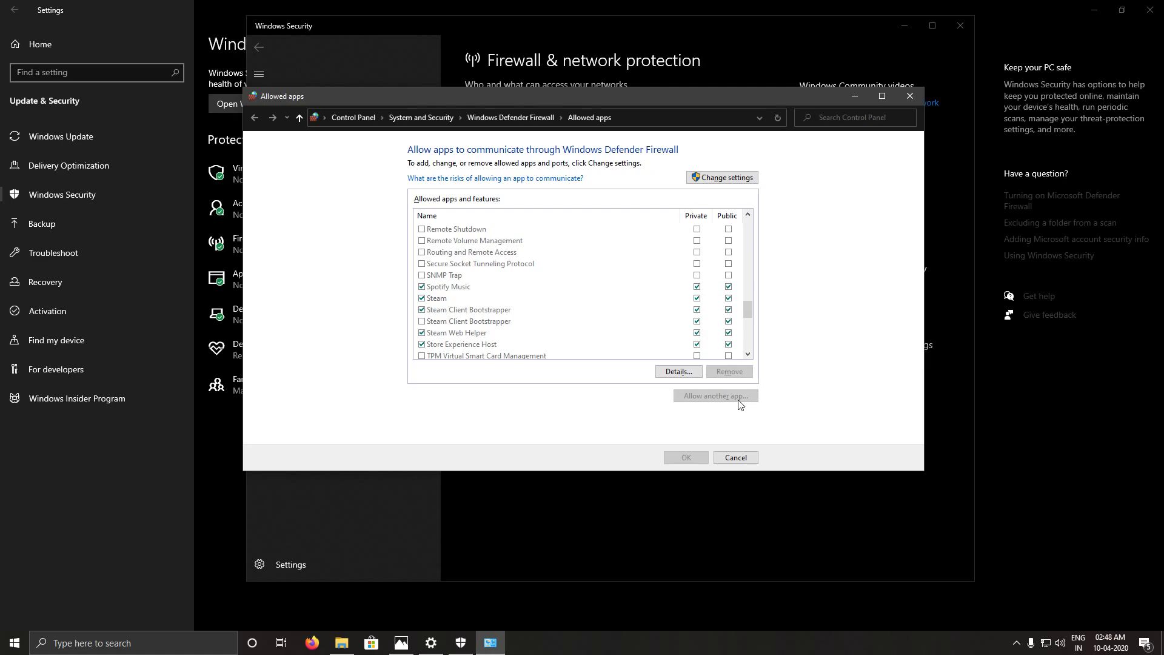
- Open the C:\Program Files (x86)\Steam folder in File Explorer
{"action": "left_click", "coordinate": [343, 646]}
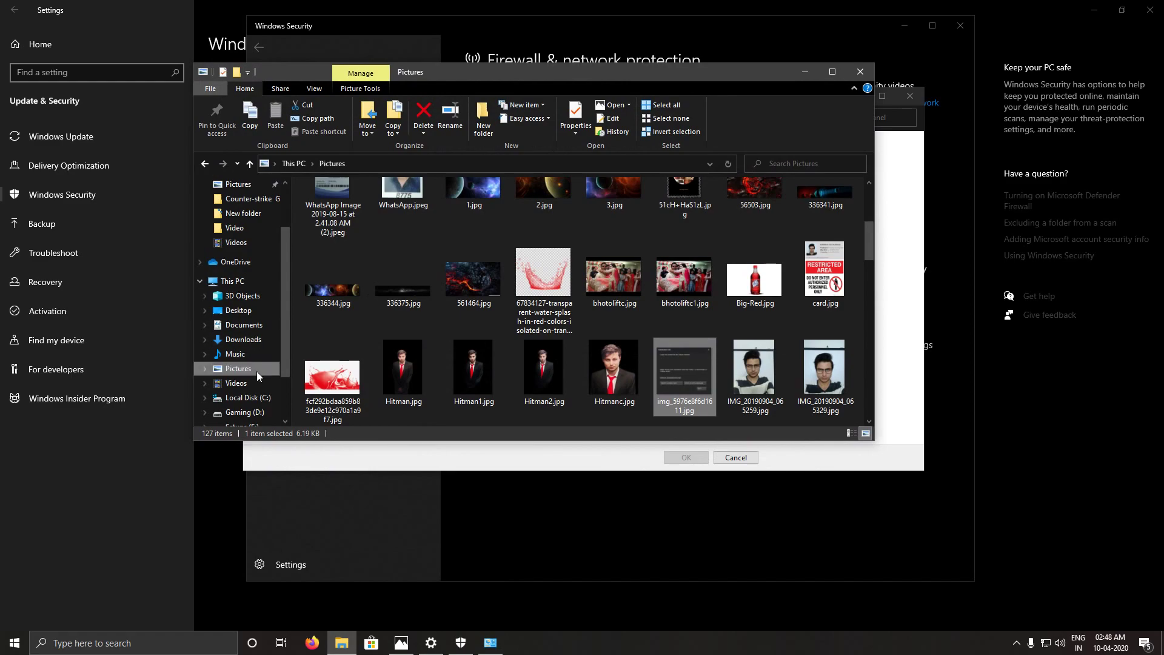
{"action": "left_click", "coordinate": [260, 399]}
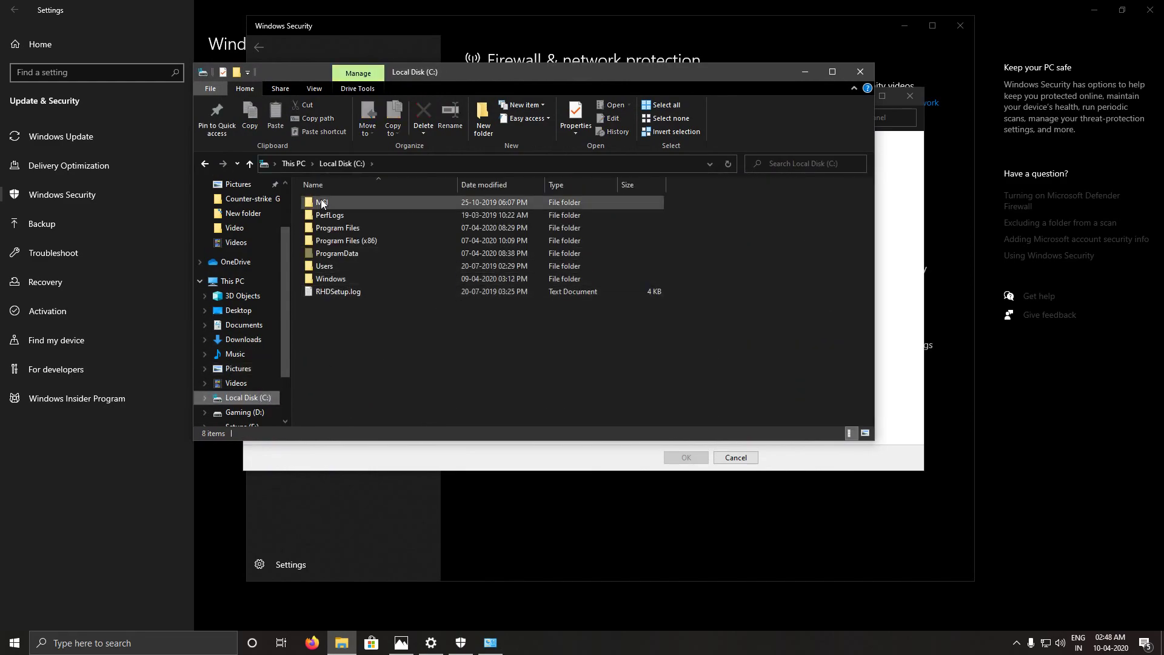
{"action": "left_click", "coordinate": [357, 244]}
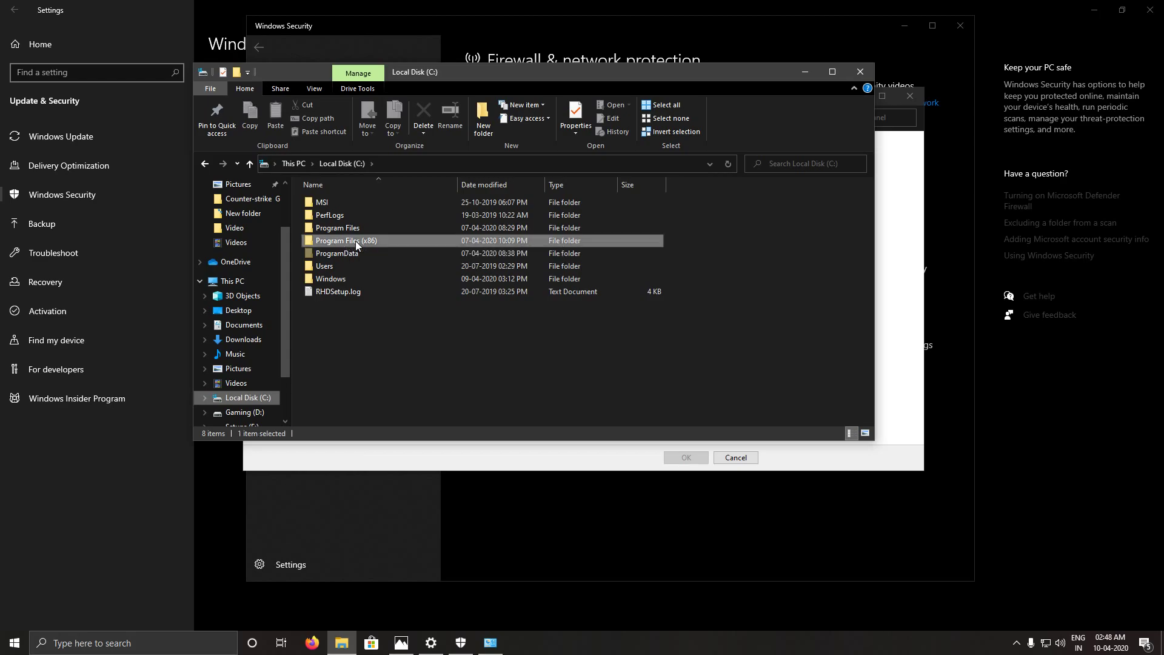
{"action": "double_click", "coordinate": [357, 244]}
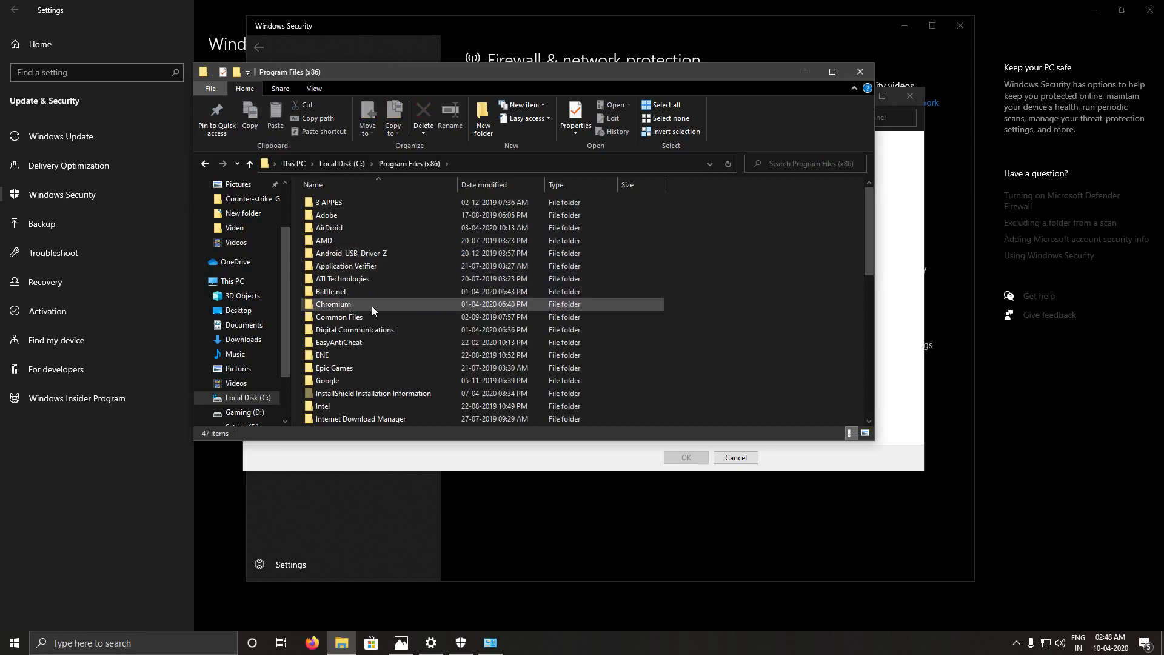
{"action": "scroll", "coordinate": [351, 375], "scroll_direction": "down", "scroll_amount": 4}
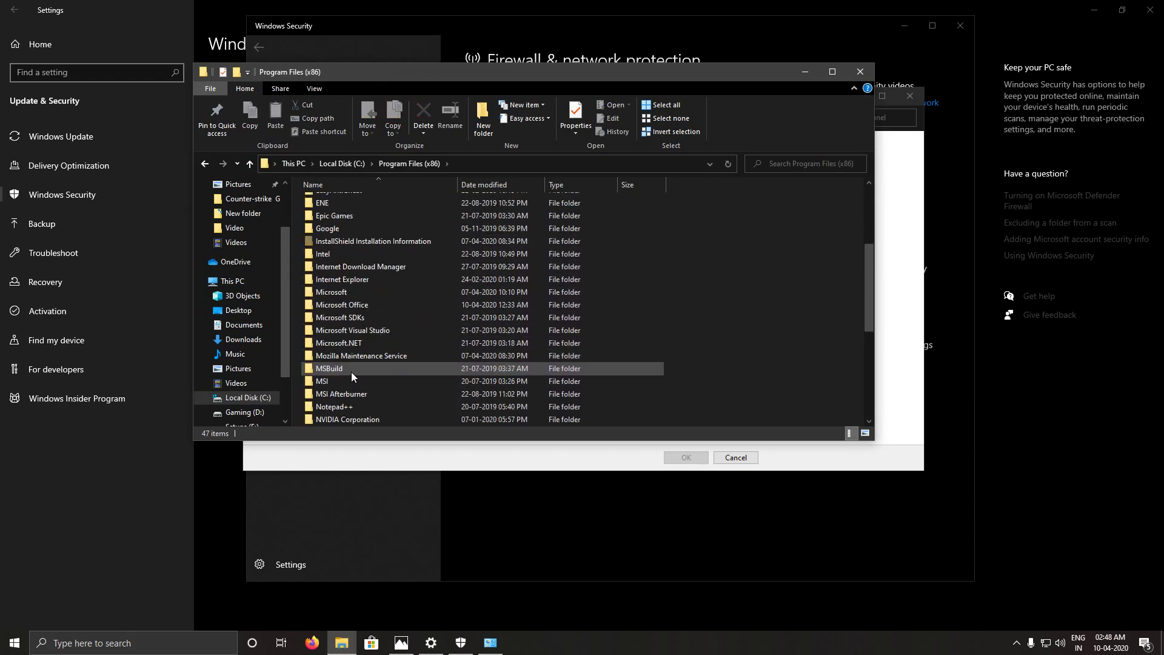
{"action": "scroll", "coordinate": [353, 372], "scroll_direction": "down", "scroll_amount": 2}
{"action": "double_click", "coordinate": [343, 381]}
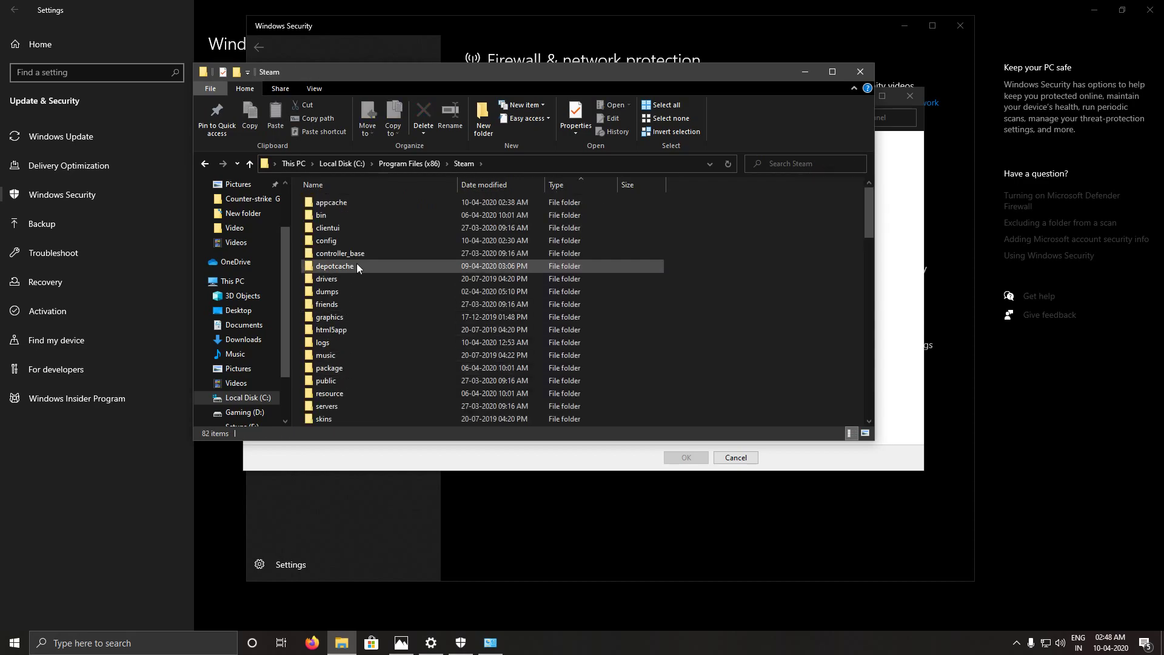
- Select the six Steam application files and bring the Allowed apps list back to front
{"action": "left_click_drag", "start_coordinate": [869, 228], "coordinate": [815, 282]}
{"action": "left_click_drag", "start_coordinate": [681, 243], "coordinate": [339, 312]}
{"action": "left_click", "coordinate": [889, 292]}
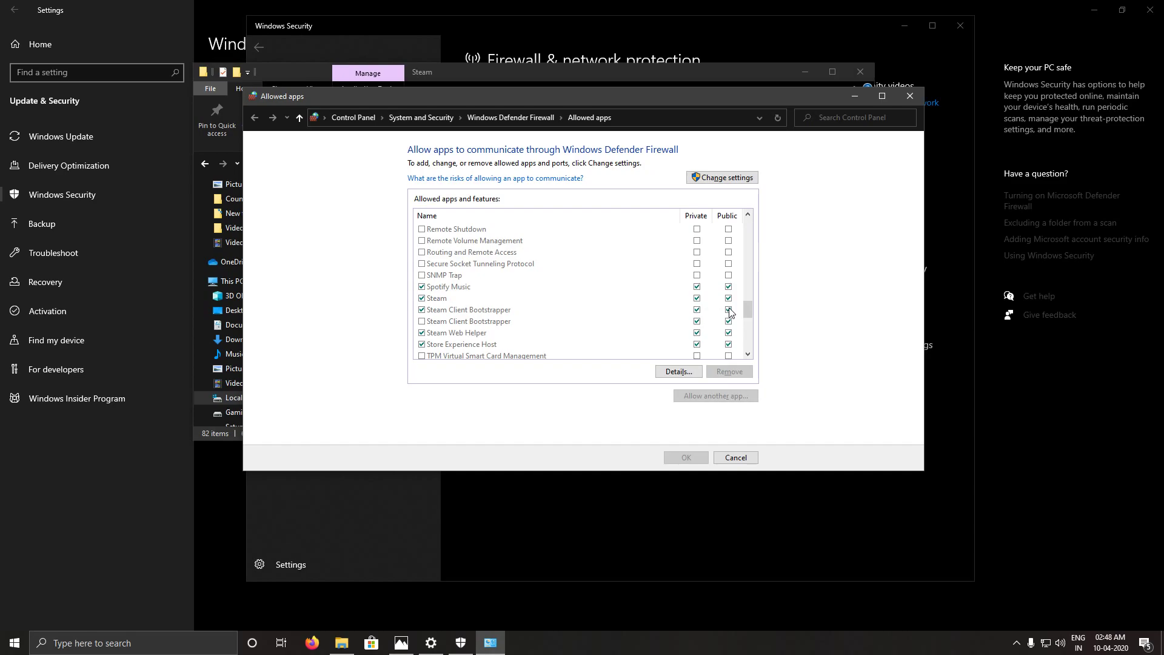
- Close the Allowed apps list, the Steam folder window, Windows Security and Settings
{"action": "left_click", "coordinate": [905, 95]}
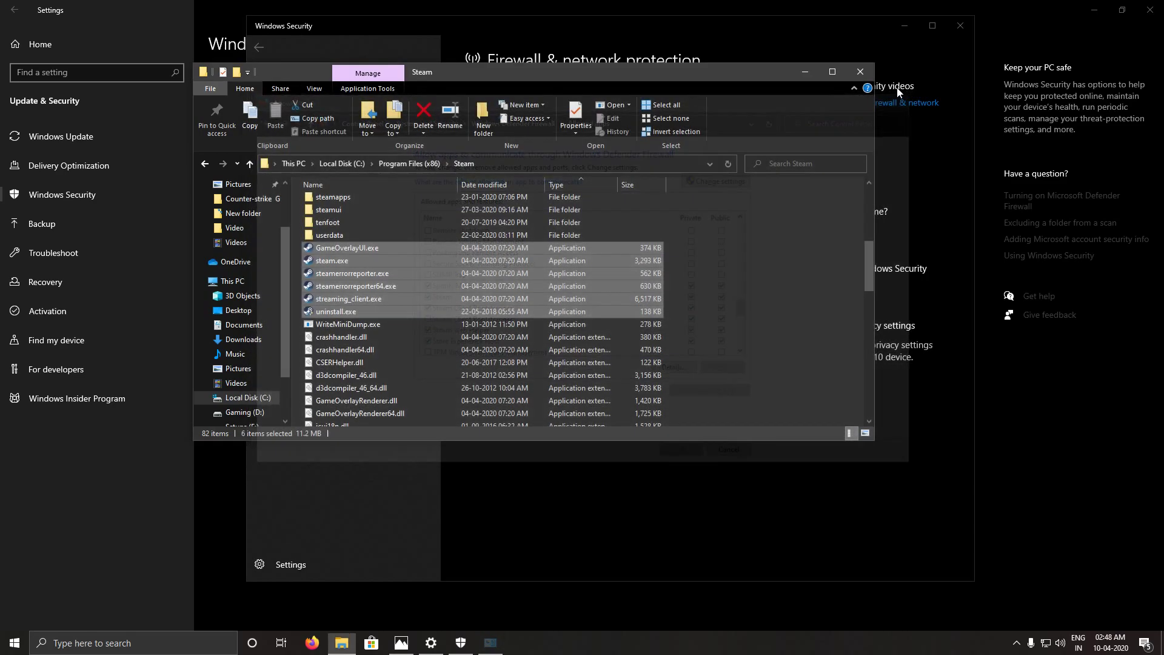
{"action": "left_click", "coordinate": [862, 72]}
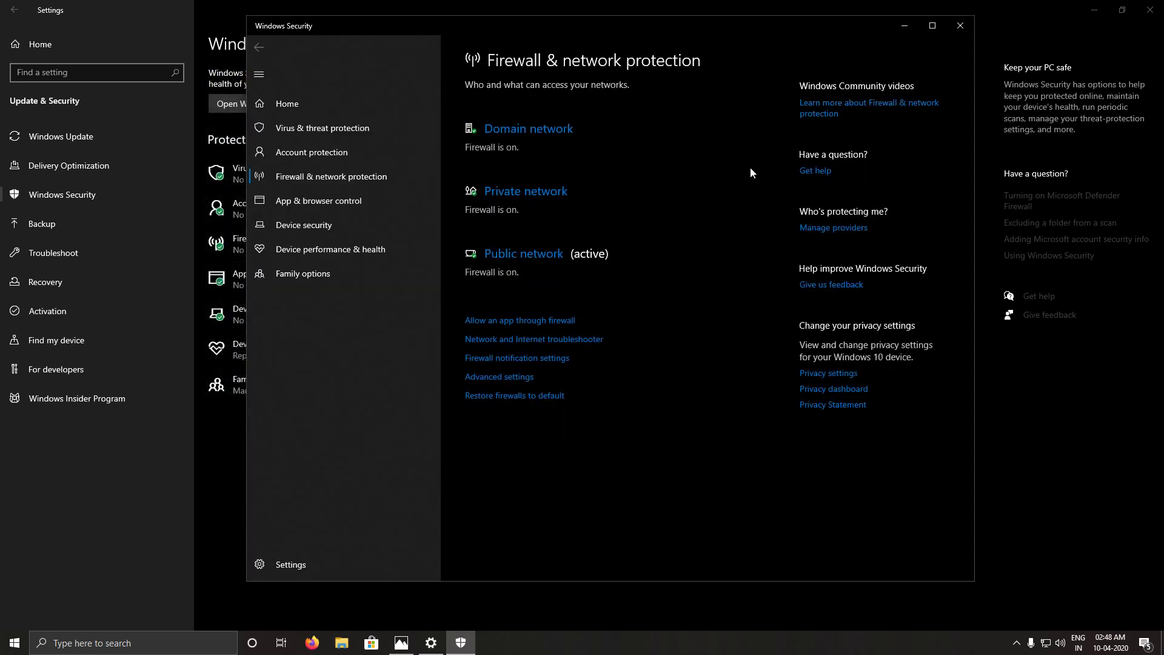
{"action": "left_click", "coordinate": [962, 27]}
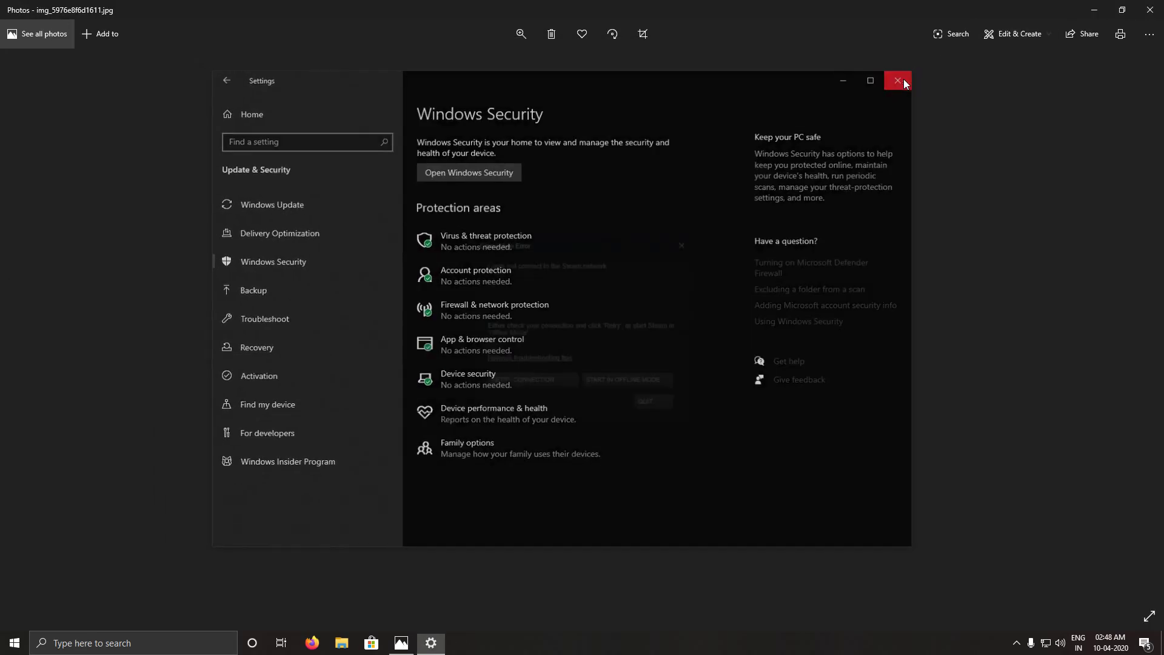
{"action": "left_click", "coordinate": [903, 77]}
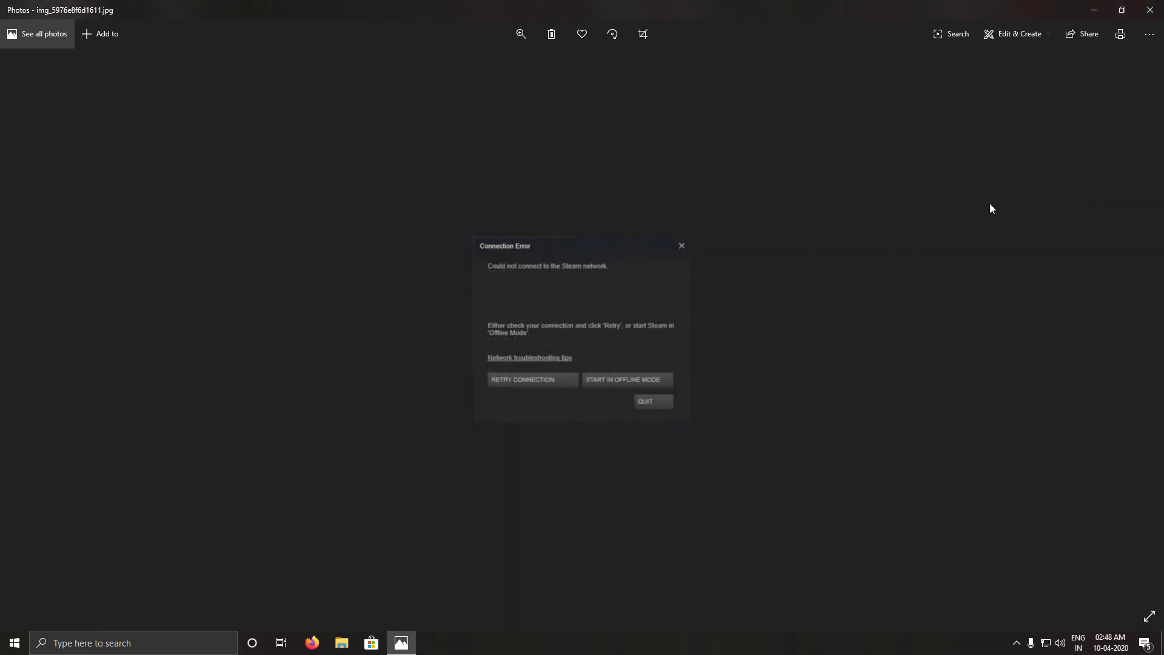